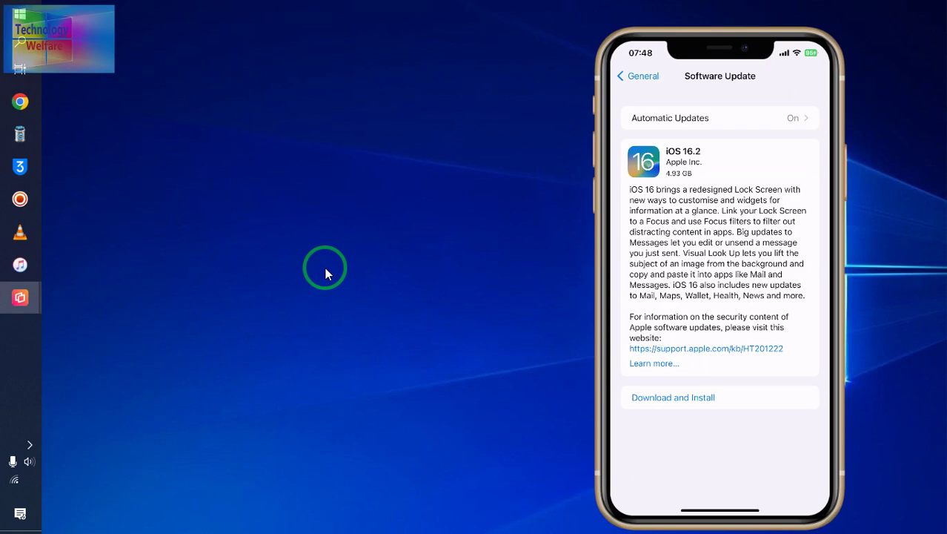
- Refresh the Windows desktop and launch 3uTools from the taskbar
right_click(220, 144)
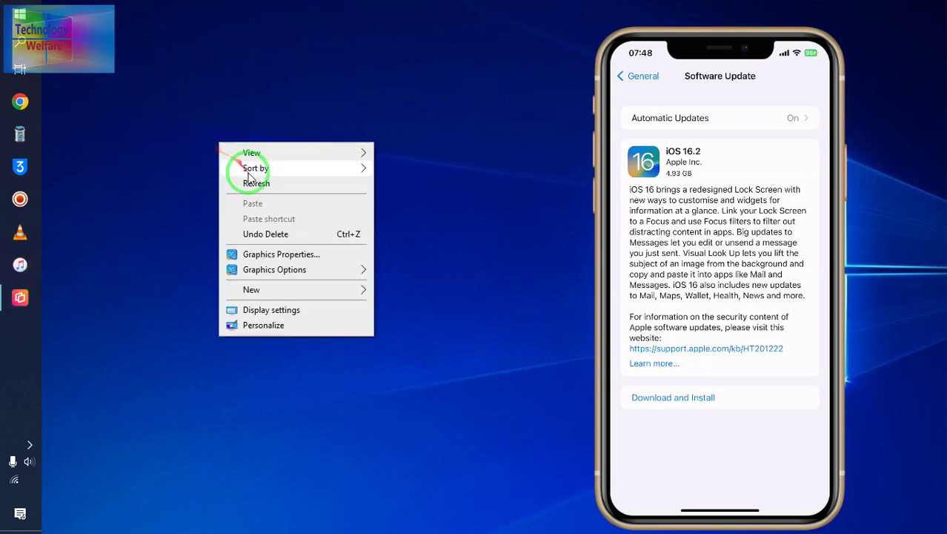
click(253, 181)
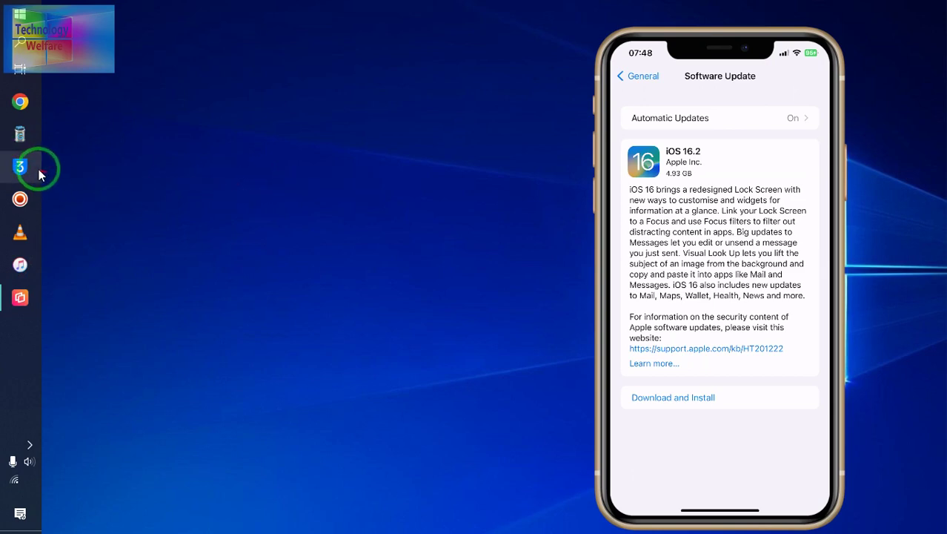
click(39, 170)
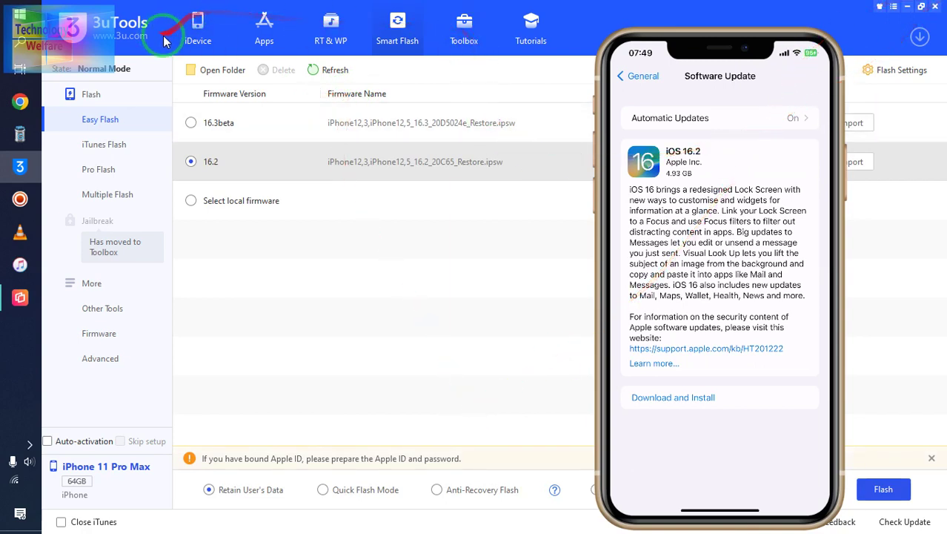
- Show the iPhone 11 Pro Max's iDevice info page and refresh its storage details
click(328, 69)
click(214, 28)
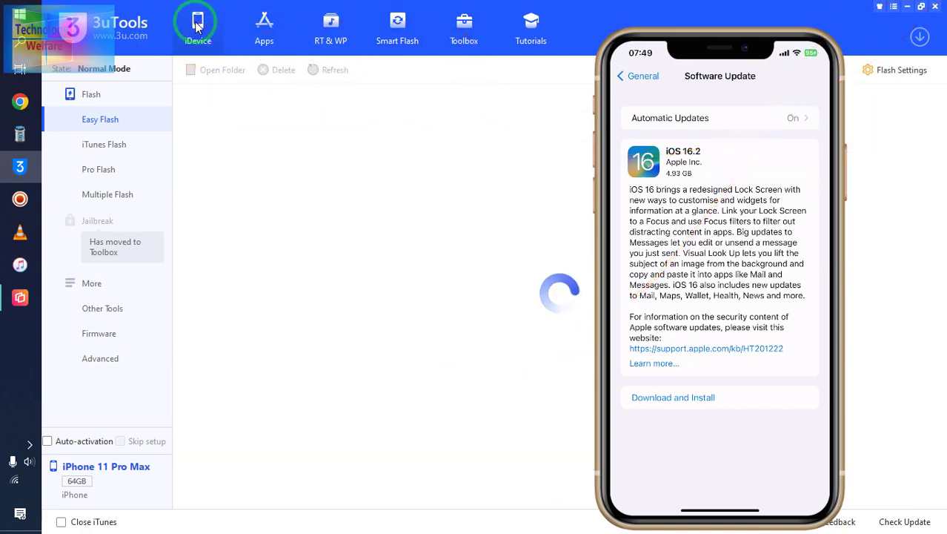
drag(763, 50, 256, 43)
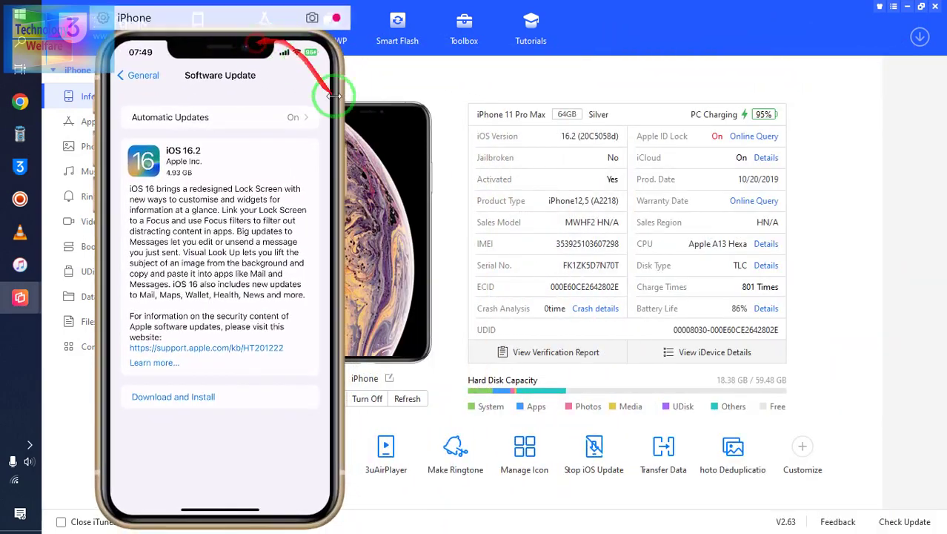
click(407, 399)
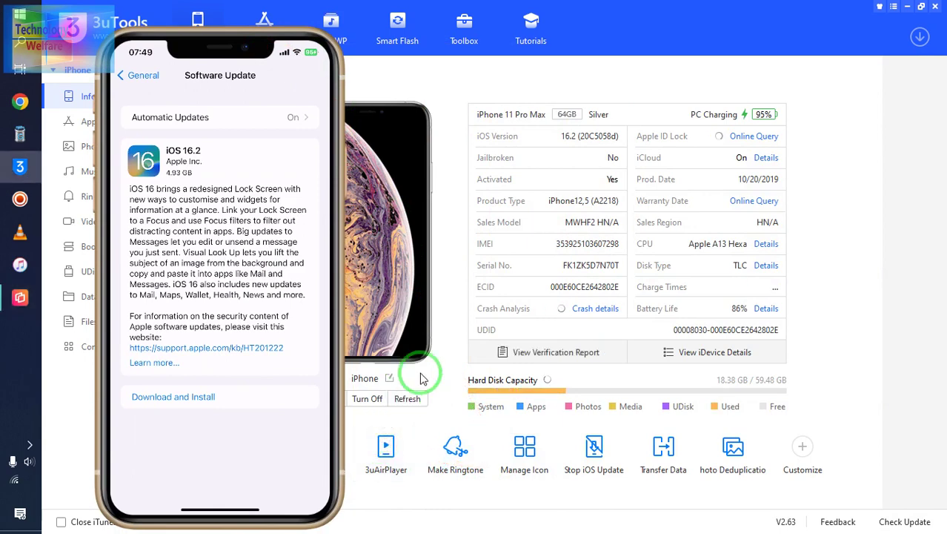
- Select the 16.3beta firmware in the Easy Flash list and annotate its row
click(395, 31)
drag(177, 46, 318, 232)
click(235, 137)
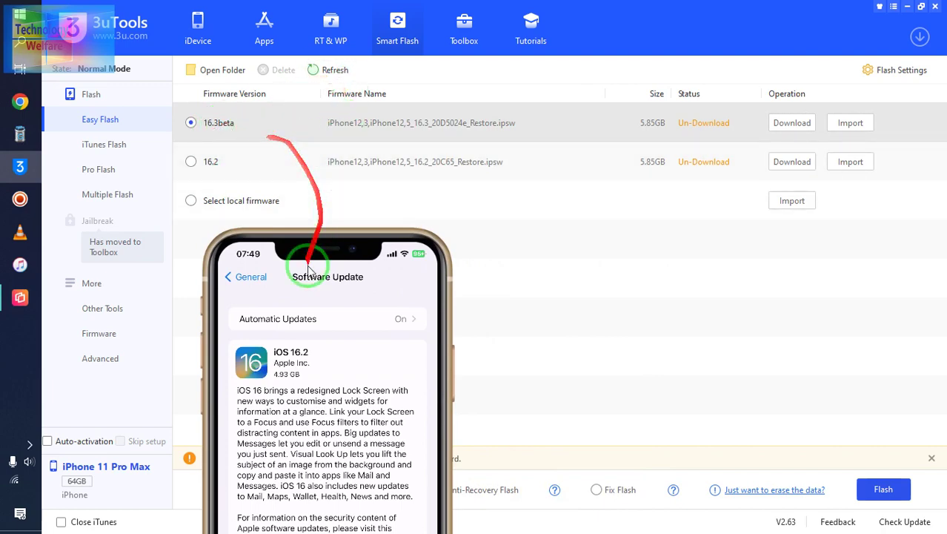
drag(328, 276, 326, 222)
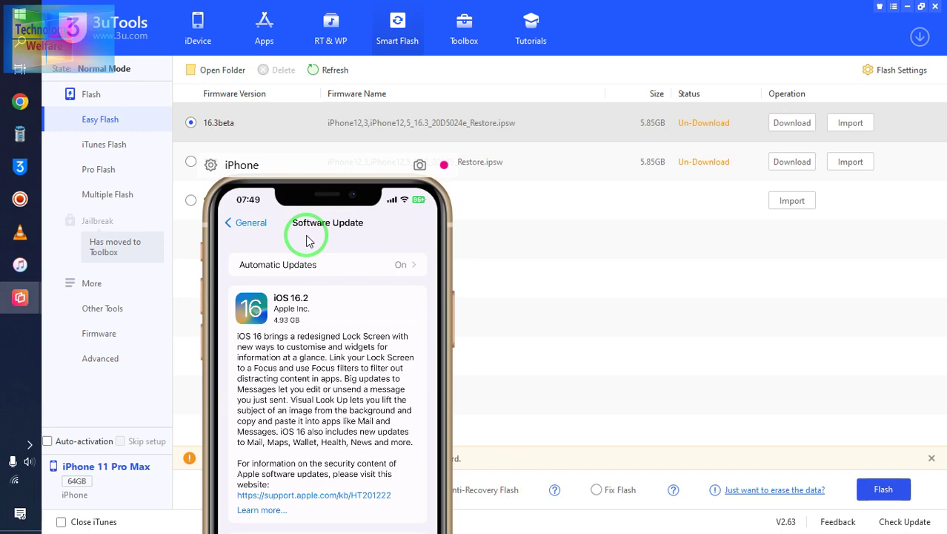
drag(197, 125, 332, 154)
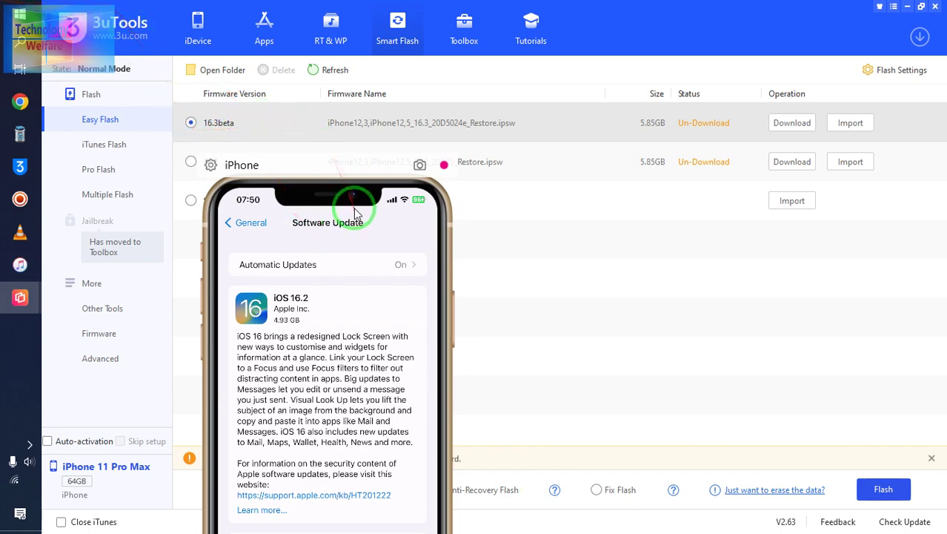
mouse_move(353, 206)
mouse_down()
mouse_move(437, 161)
mouse_move(409, 191)
mouse_move(378, 205)
mouse_up()
mouse_move(300, 119)
mouse_down()
mouse_move(393, 126)
mouse_move(338, 189)
mouse_move(148, 169)
mouse_move(265, 110)
mouse_move(270, 141)
mouse_up()
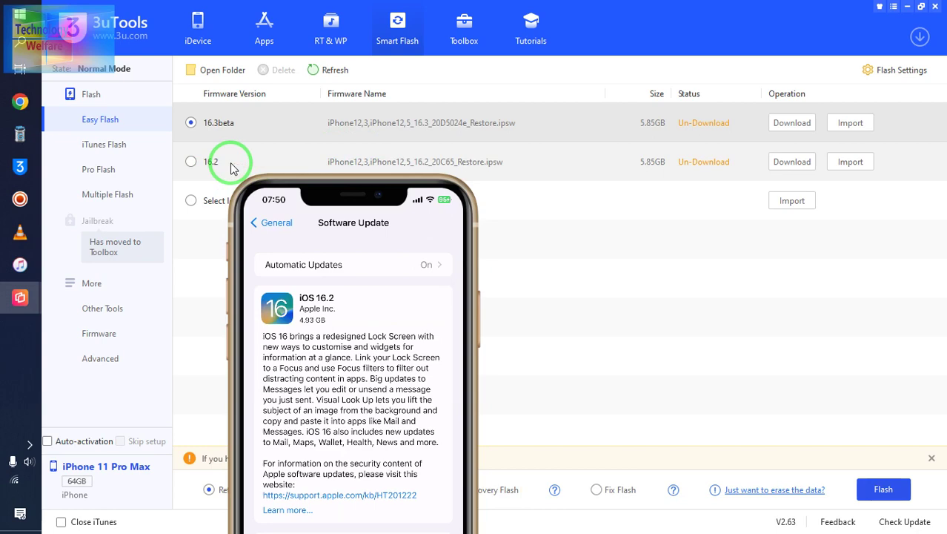
- Start downloading the 5.85 GB 16.3beta restore firmware
drag(439, 201, 387, 186)
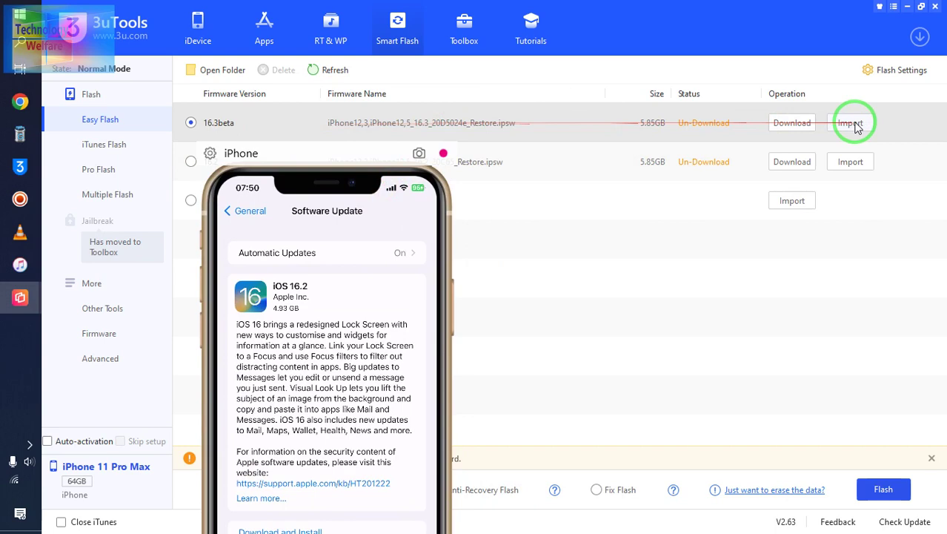
click(810, 127)
drag(300, 211, 622, 95)
- Check that the 16.3beta download is listed under Task in the download manager
click(918, 36)
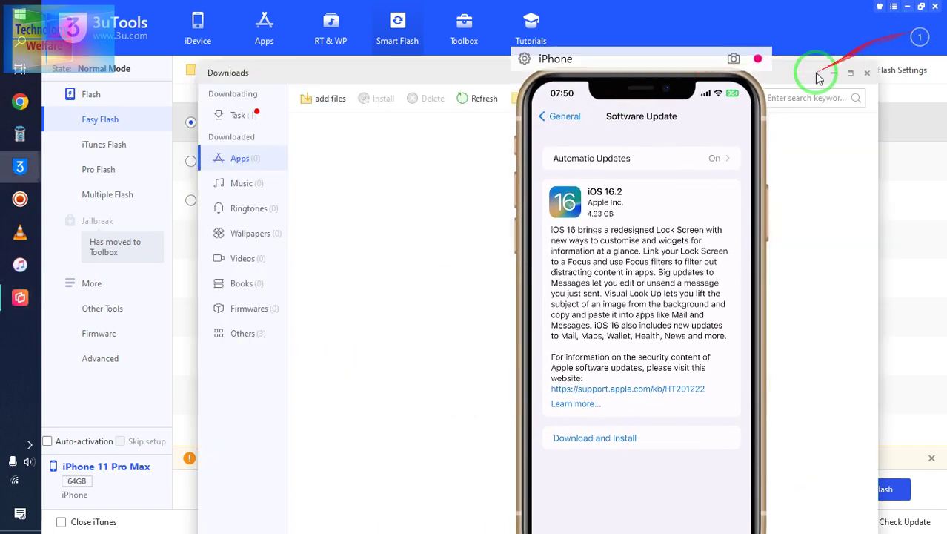
click(238, 115)
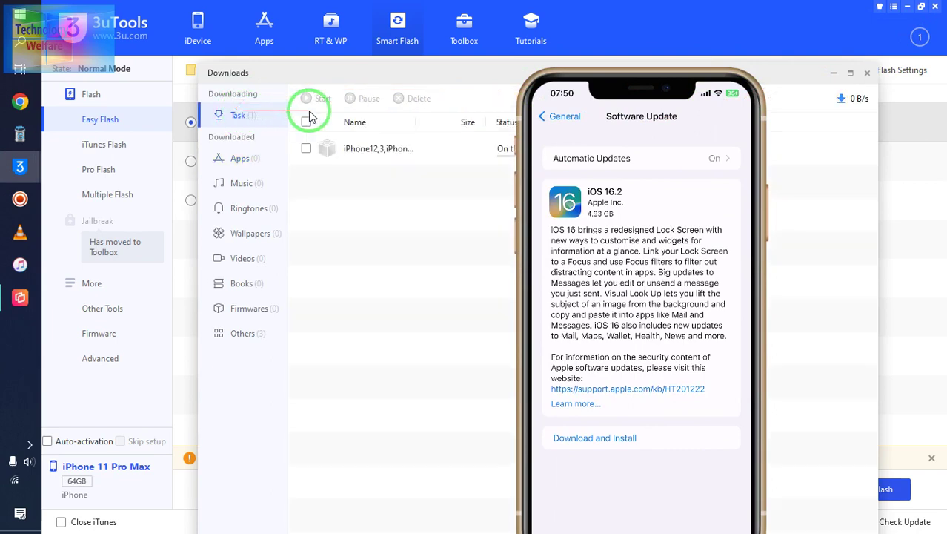
drag(693, 93, 676, 50)
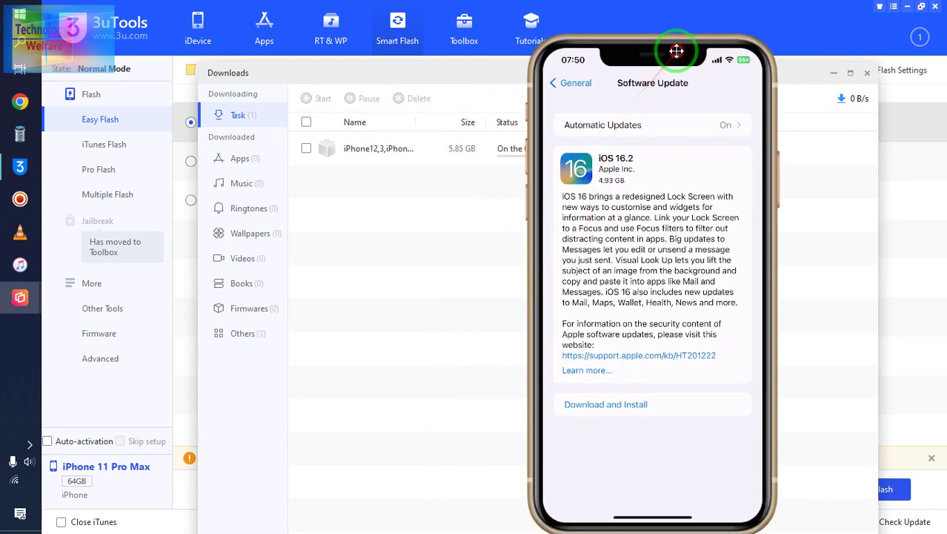
click(868, 74)
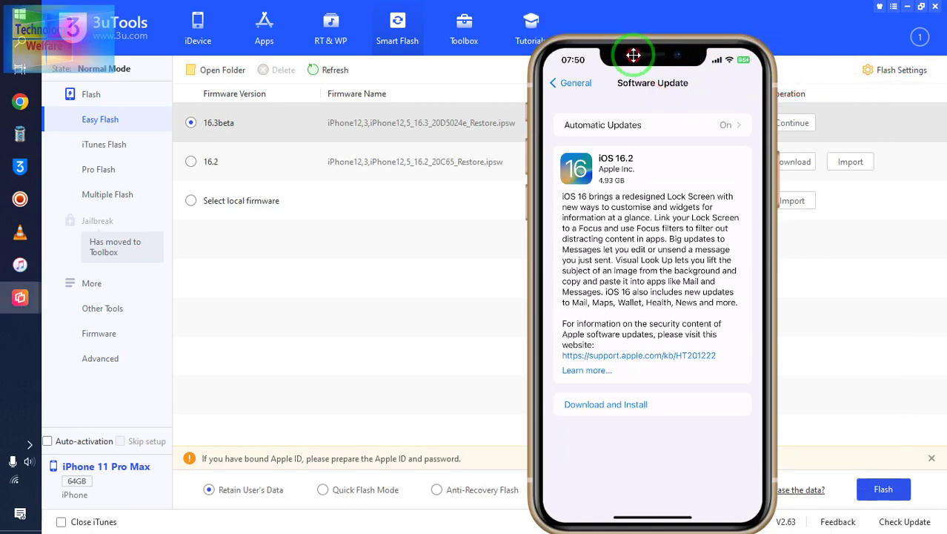
drag(634, 51, 730, 33)
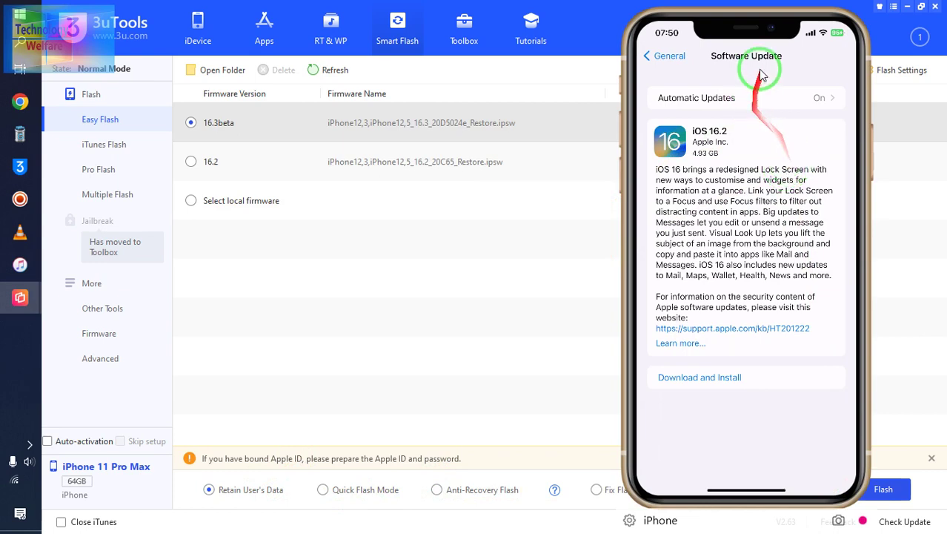
- Recheck the queued 16.3beta task in the download manager and close it
drag(778, 37, 662, 39)
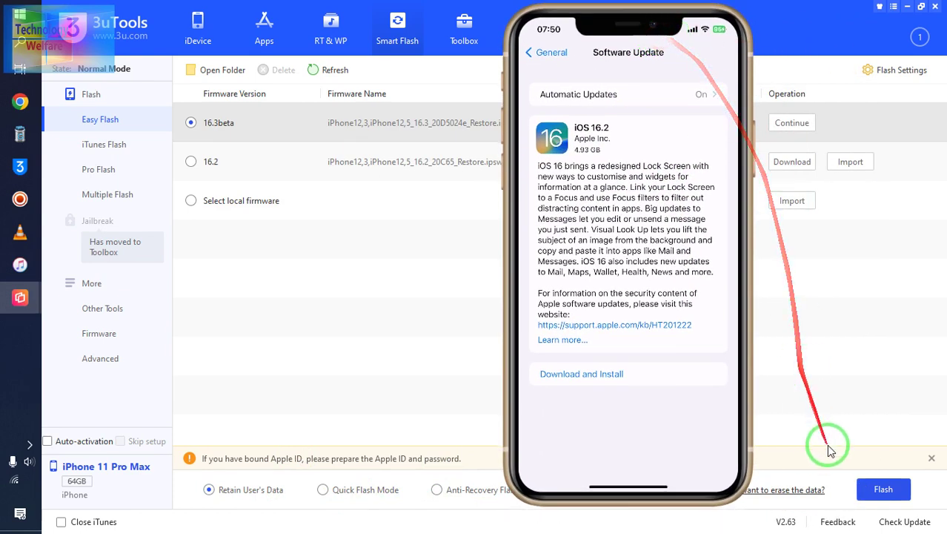
click(920, 39)
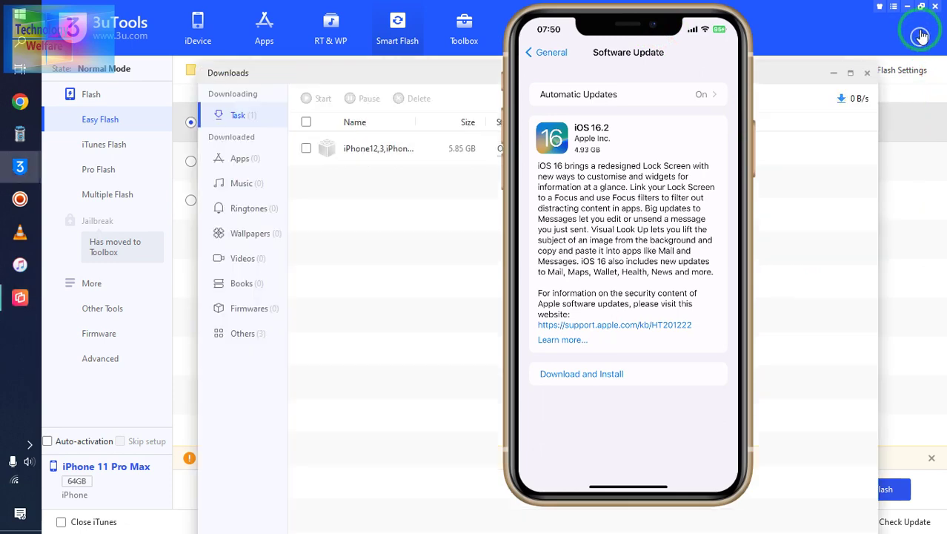
drag(641, 48, 678, 67)
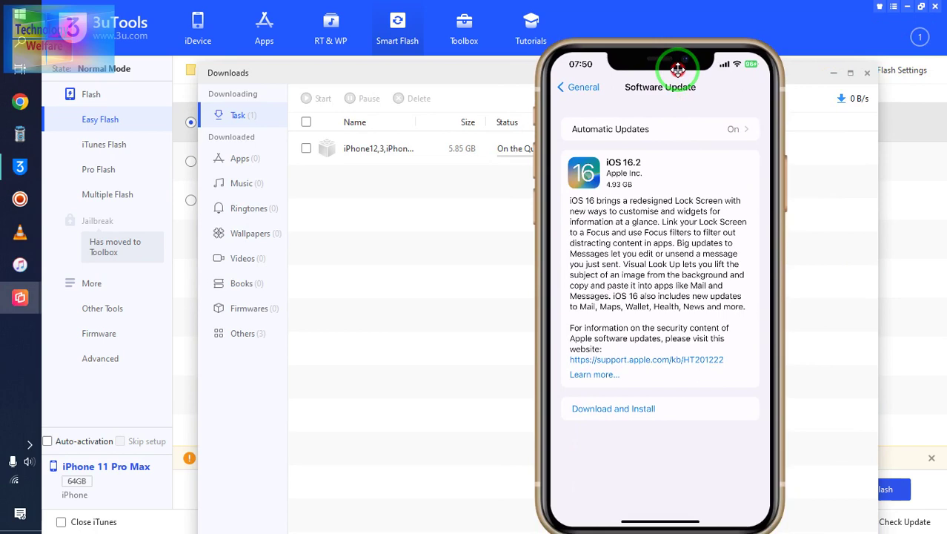
click(868, 75)
drag(677, 64, 659, 32)
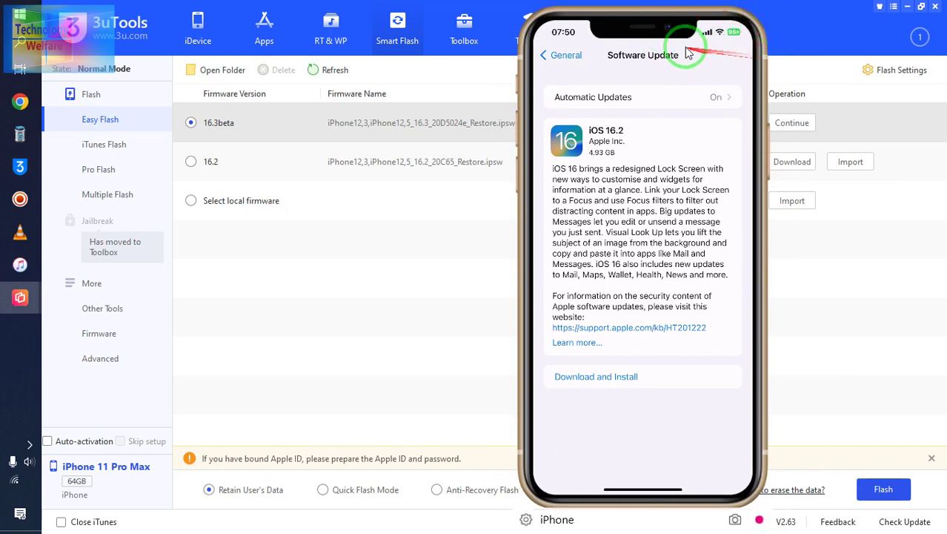
mouse_move(669, 35)
mouse_down()
mouse_move(704, 36)
mouse_move(650, 26)
mouse_move(679, 27)
mouse_up()
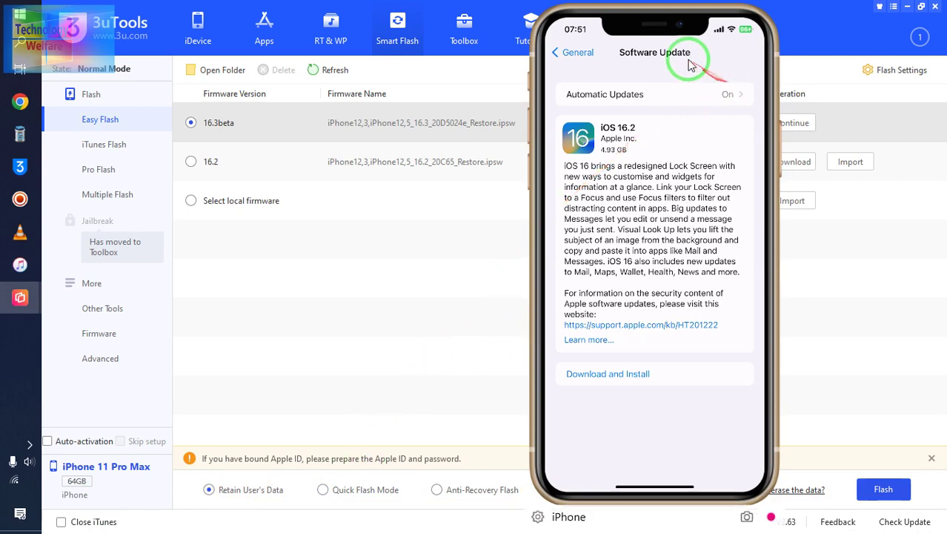
drag(631, 13, 287, 13)
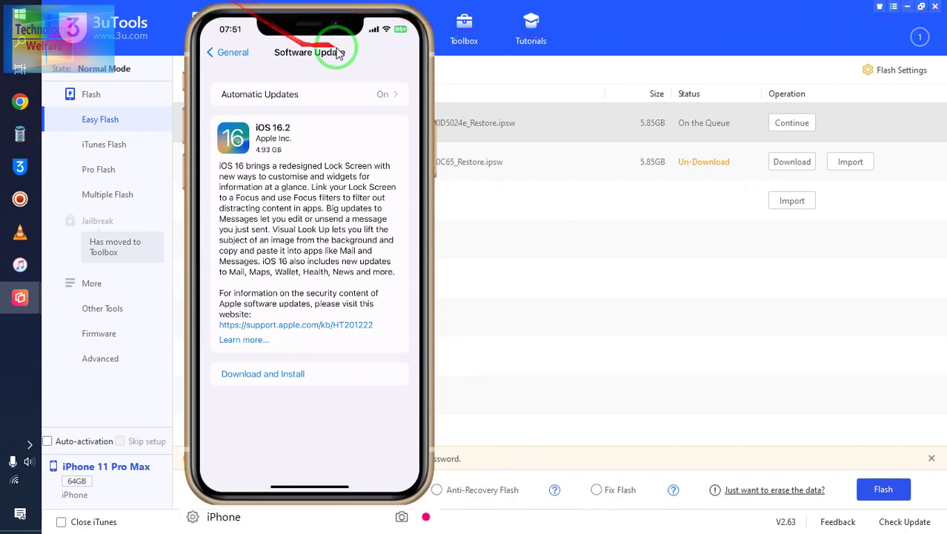
drag(320, 29, 325, 34)
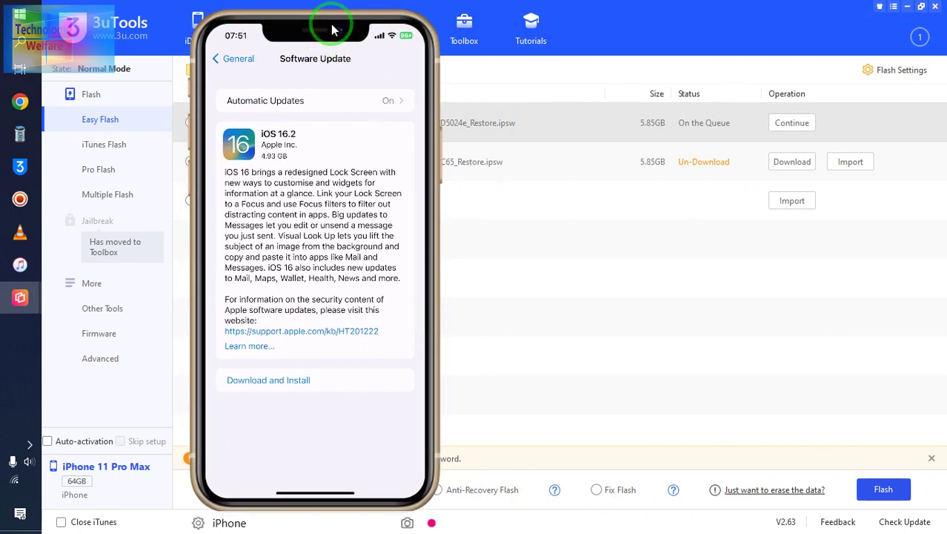